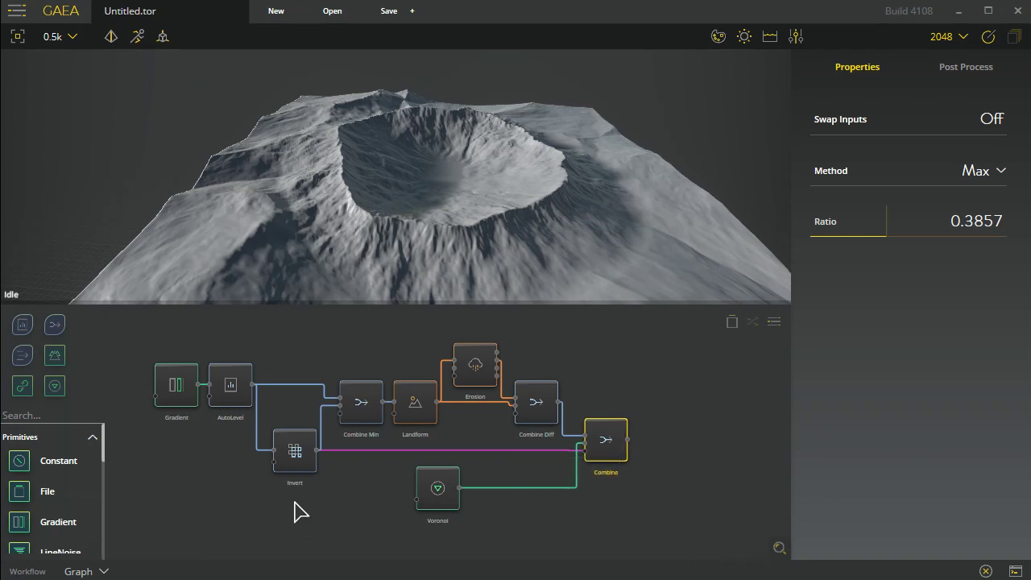
Select the Gradient node to preview its radial gradient alone with its settings
{"action": "left_click", "coordinate": [176, 393]}
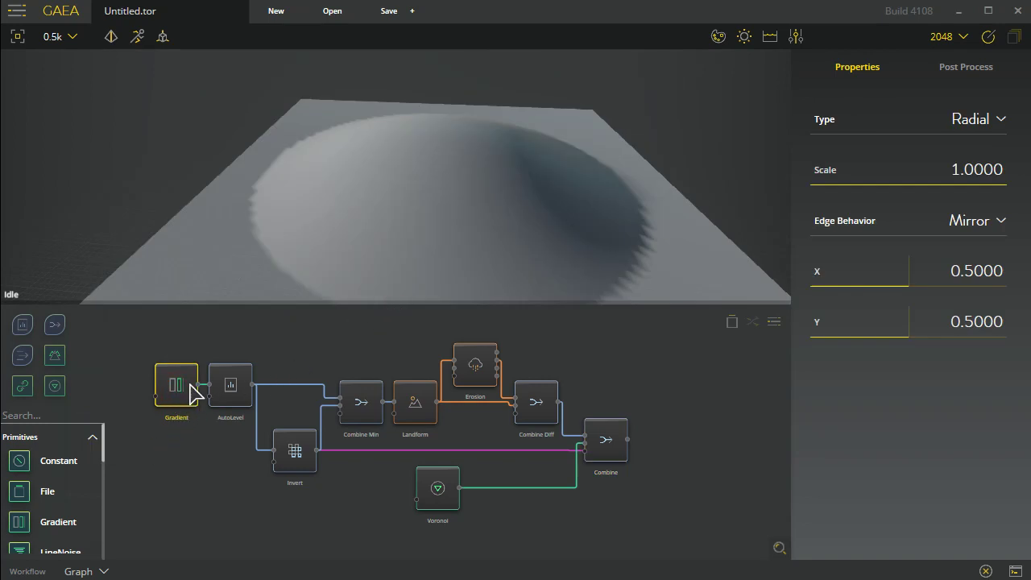
{"action": "left_click", "coordinate": [977, 125]}
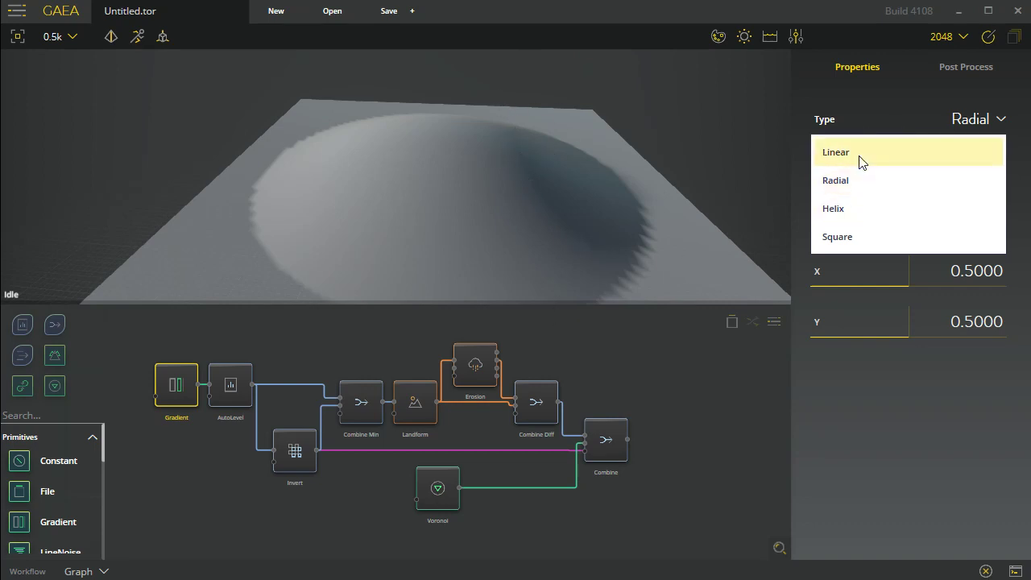
{"action": "left_click", "coordinate": [916, 483]}
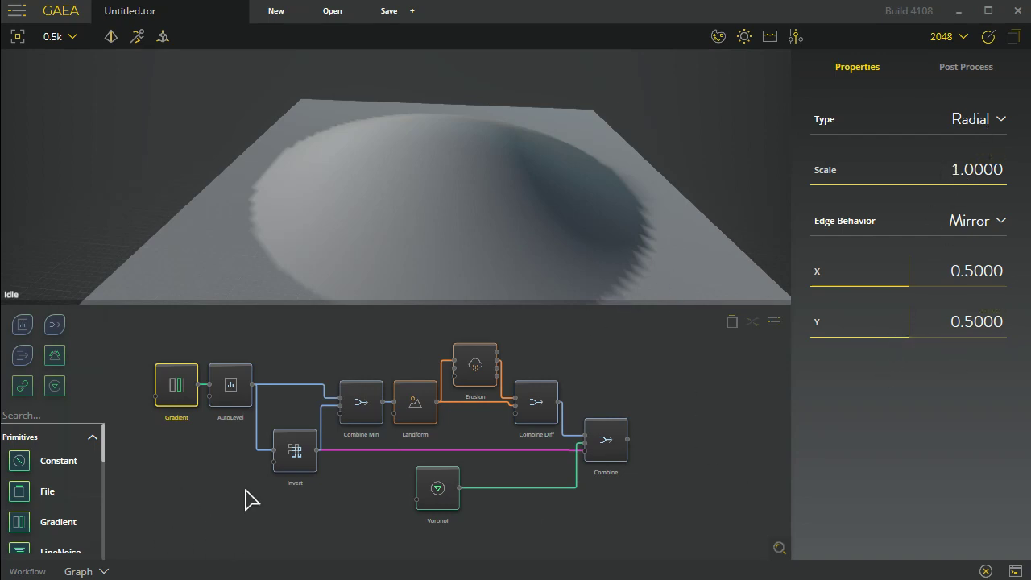
{"action": "left_click", "coordinate": [234, 393]}
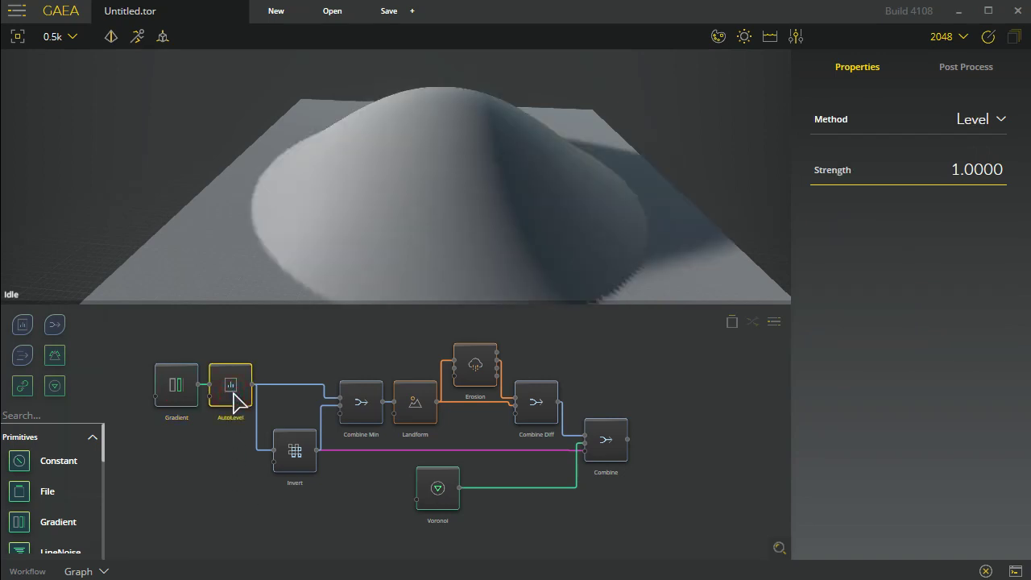
{"action": "left_click", "coordinate": [169, 395]}
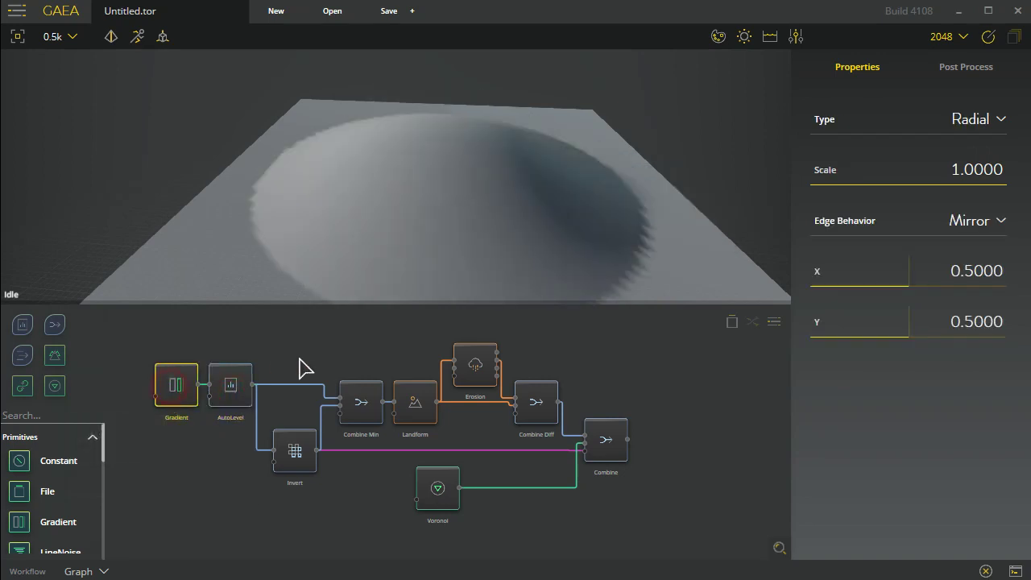
{"action": "left_click", "coordinate": [969, 69]}
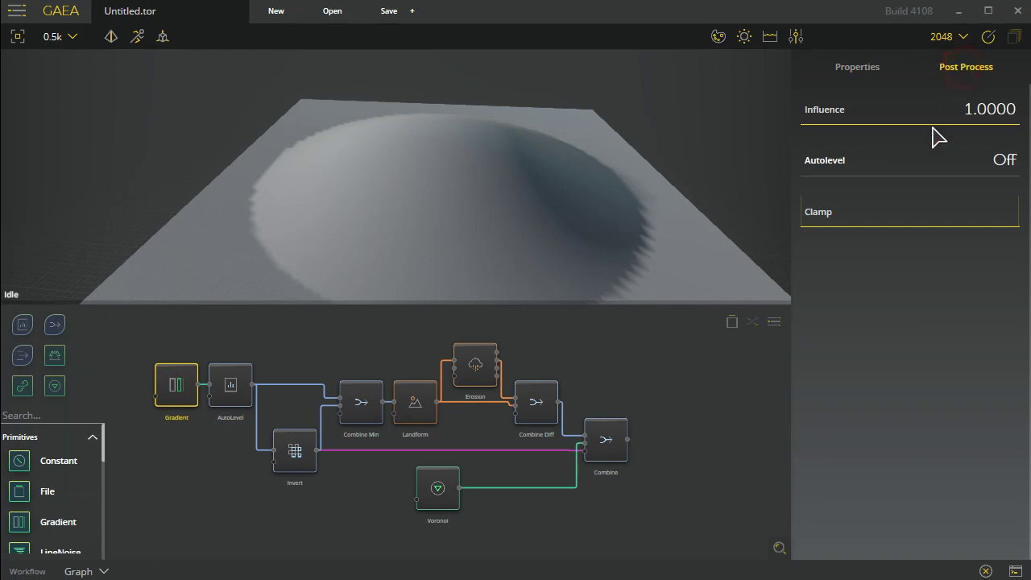
{"action": "left_click", "coordinate": [856, 68]}
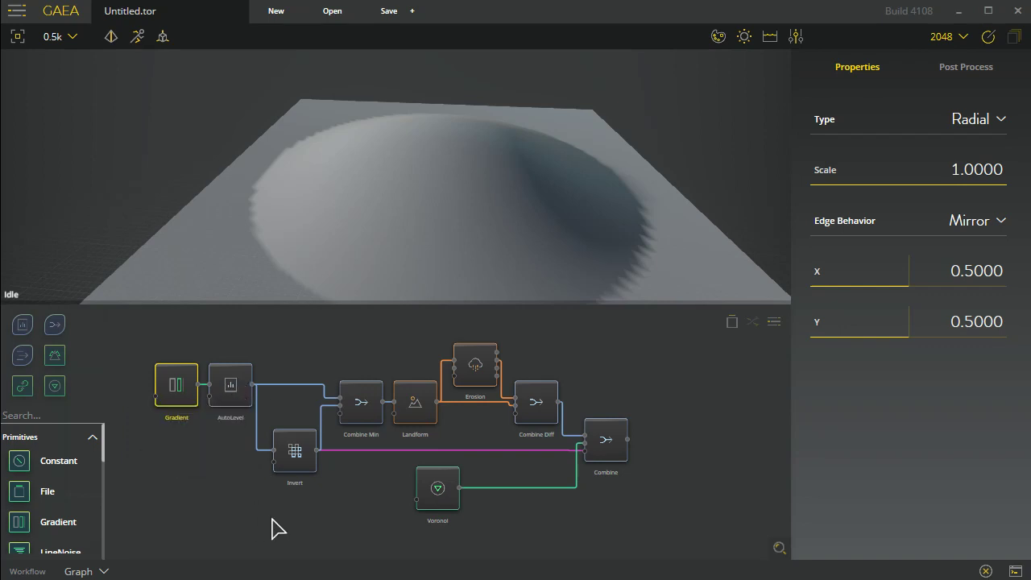
{"action": "left_click", "coordinate": [295, 464]}
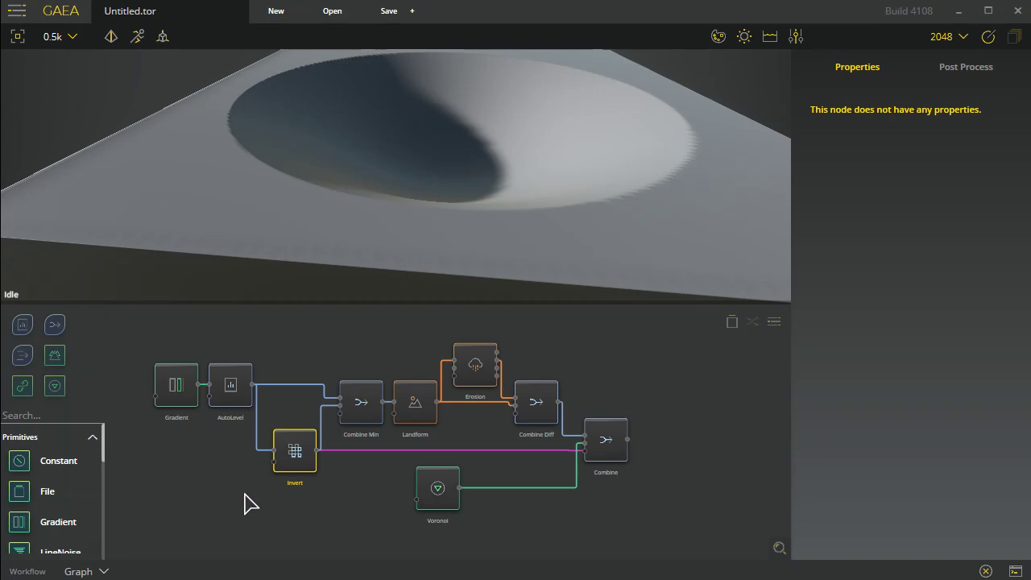
Preview the Combine Min plateau-and-bowl output, then return to the Gradient's radial output
{"action": "left_click", "coordinate": [367, 411]}
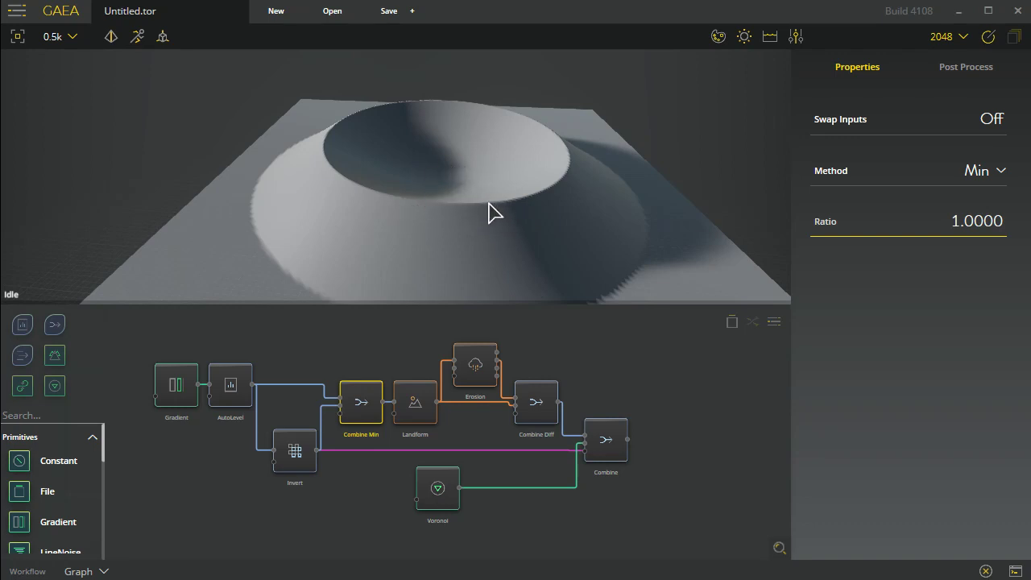
{"action": "left_click", "coordinate": [175, 394]}
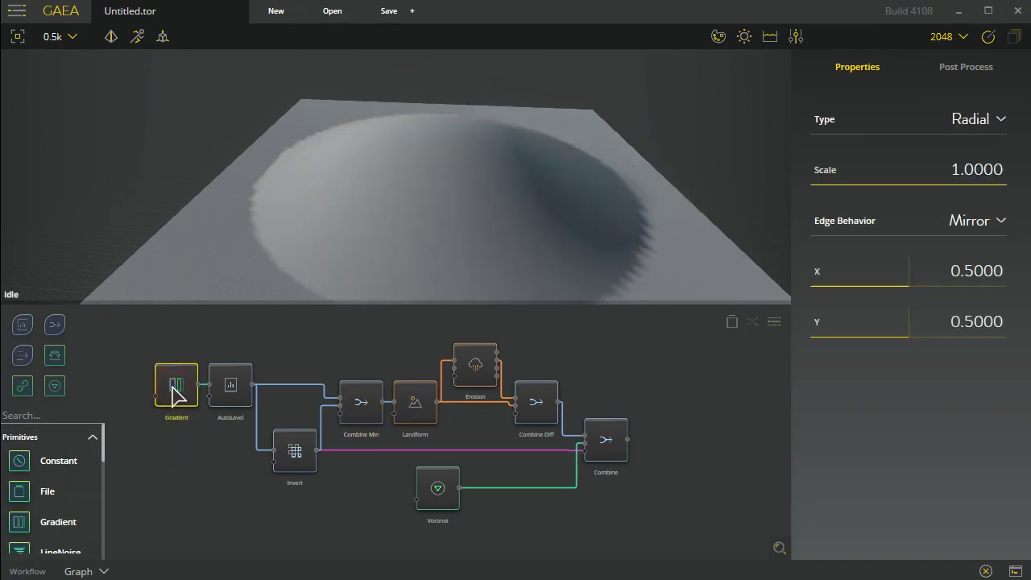
{"action": "left_click", "coordinate": [296, 455]}
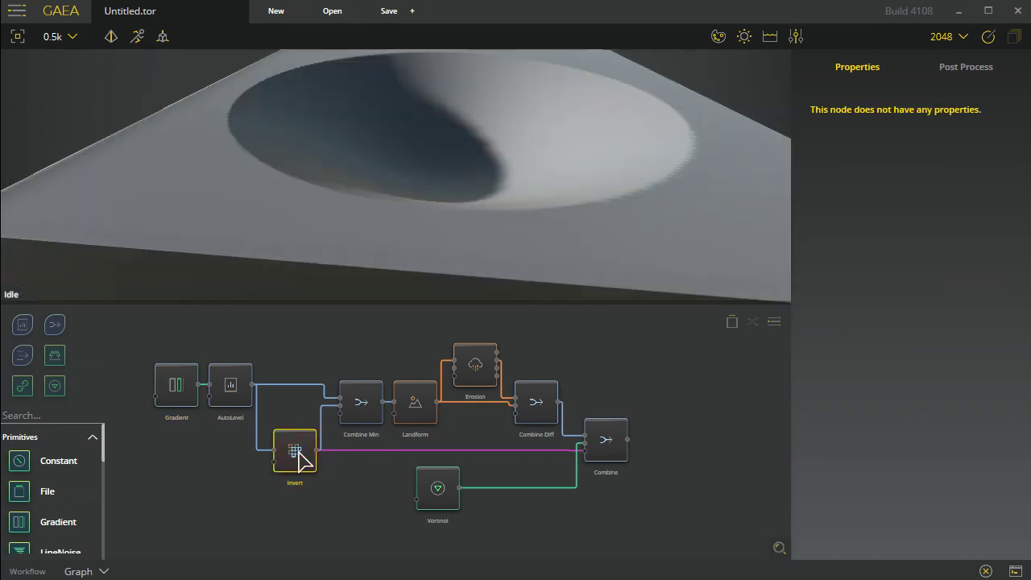
{"action": "left_click", "coordinate": [179, 387]}
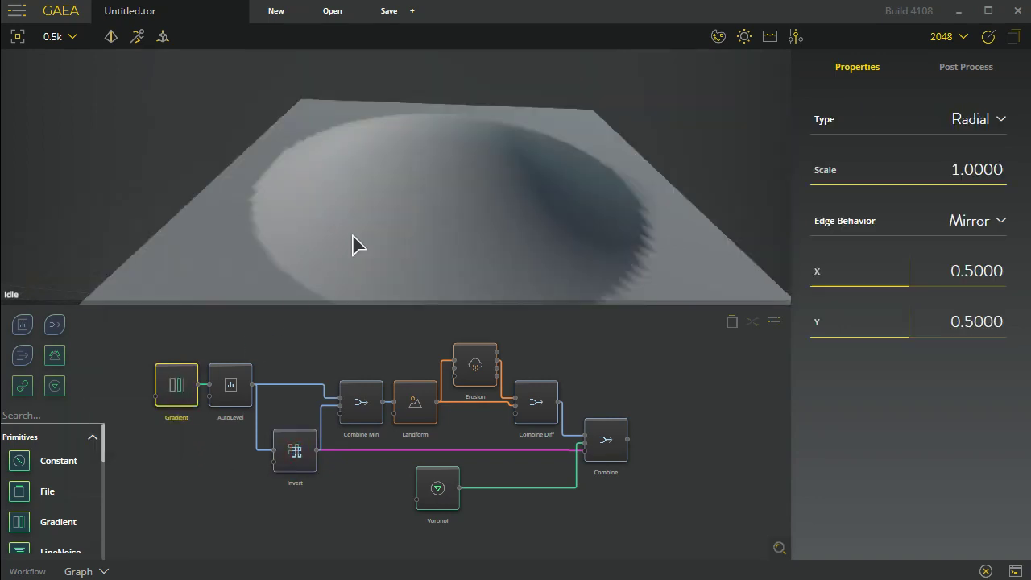
{"action": "left_click", "coordinate": [359, 409]}
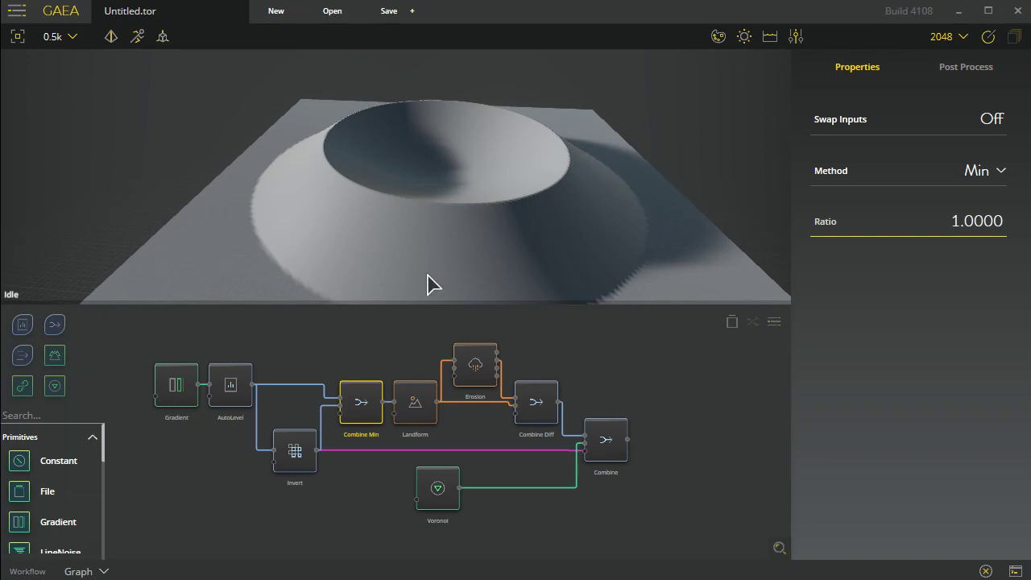
{"action": "left_click", "coordinate": [978, 171]}
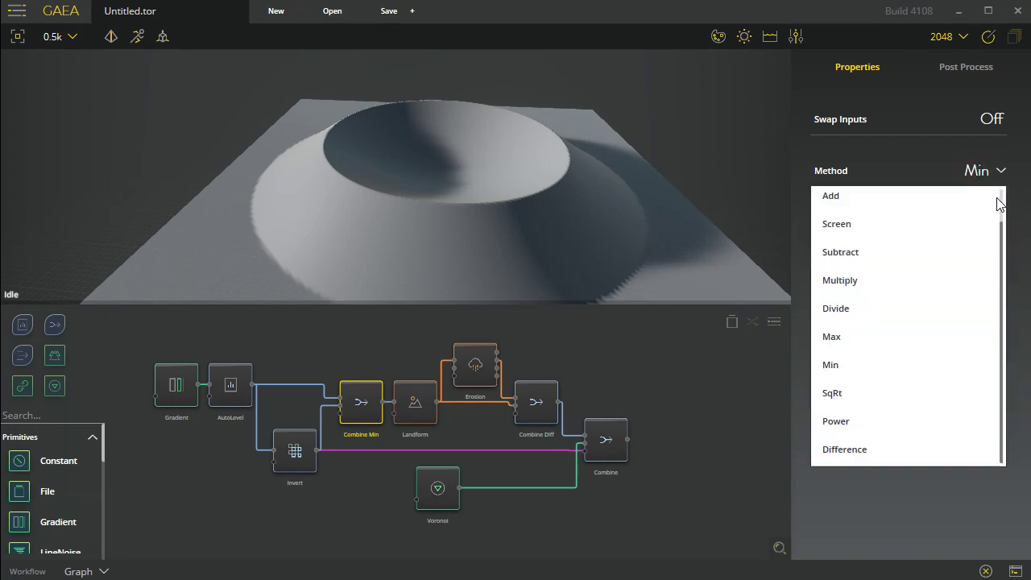
Close the blend method list, keeping Min as the Combine Min node's method
{"action": "scroll", "coordinate": [1001, 202], "scroll_direction": "up", "scroll_amount": 1}
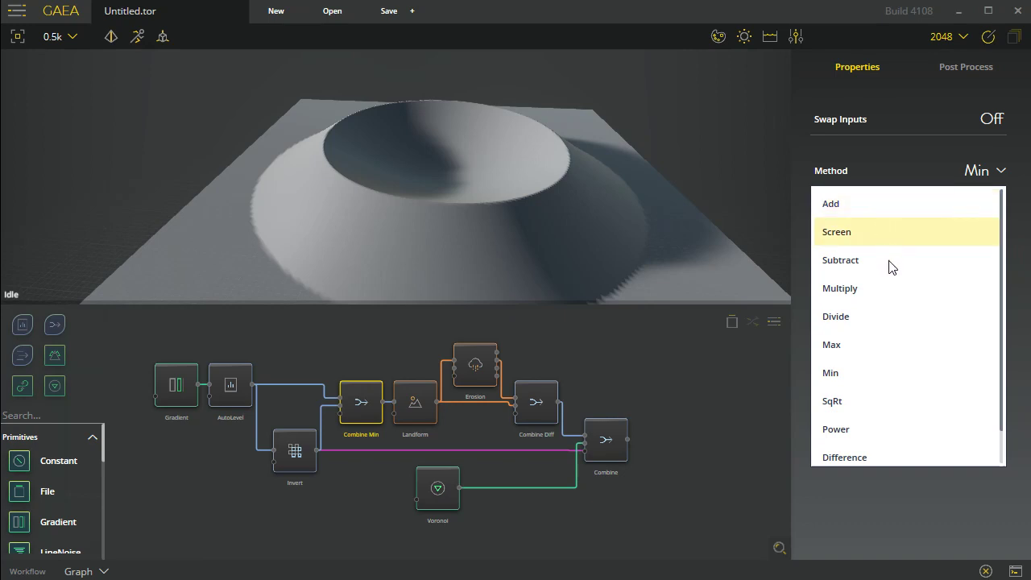
{"action": "scroll", "coordinate": [905, 453], "scroll_direction": "down", "scroll_amount": 1}
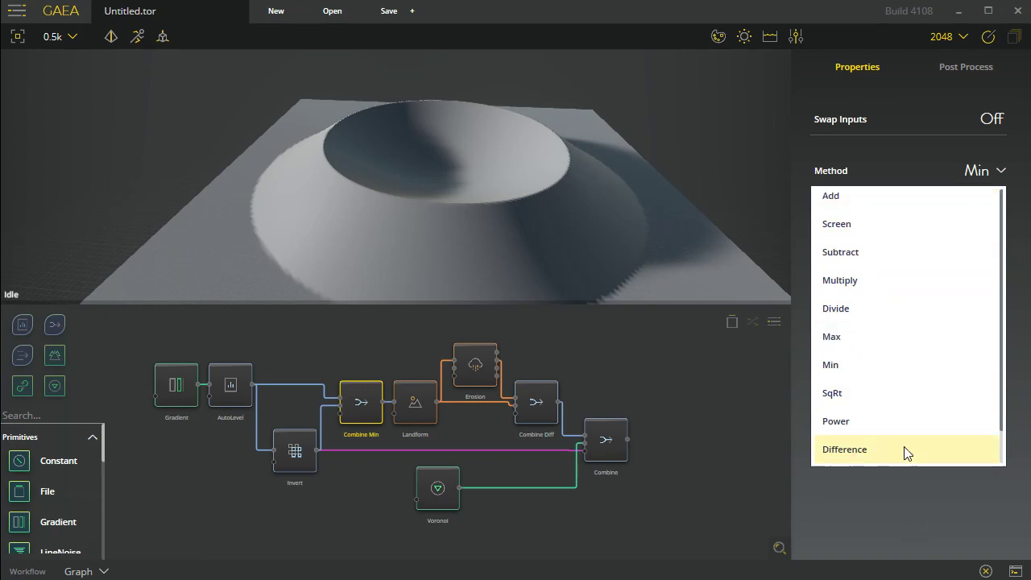
{"action": "left_click", "coordinate": [878, 538]}
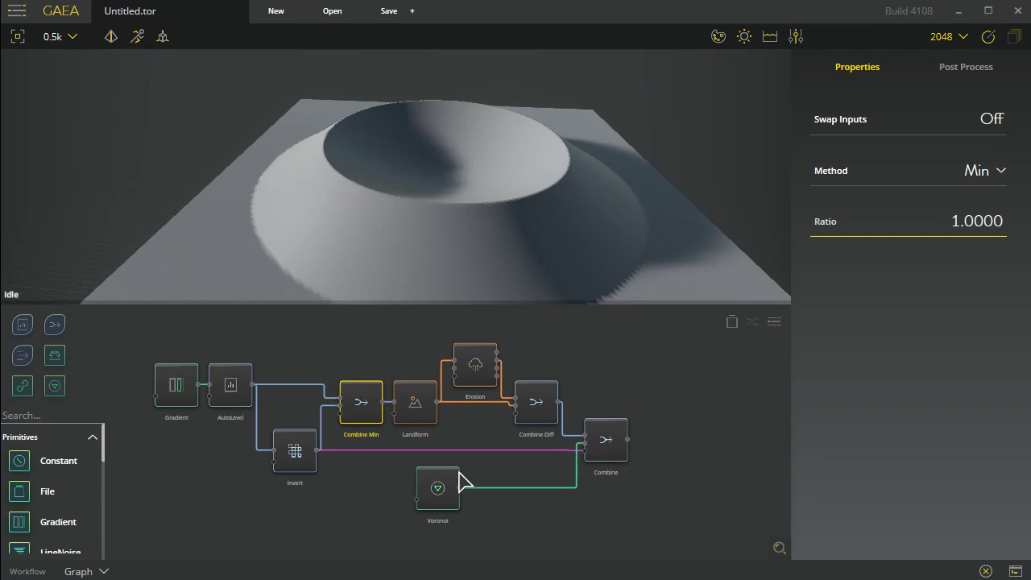
Compare the Landform crater with the smooth Combine Min output, then preview the Erosion node
{"action": "mouse_move", "coordinate": [424, 414]}
{"action": "left_click", "coordinate": [416, 407]}
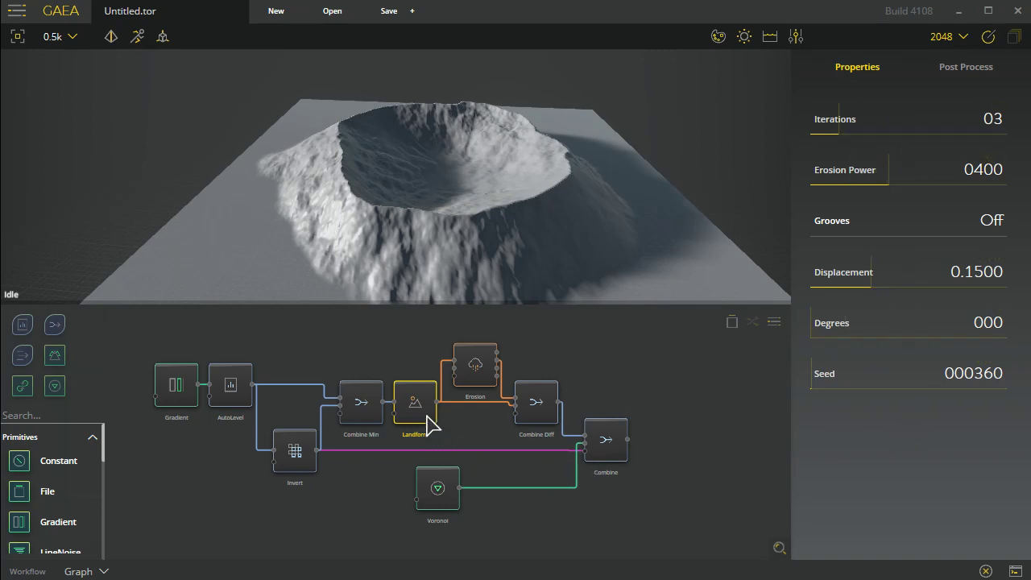
{"action": "left_click", "coordinate": [364, 404]}
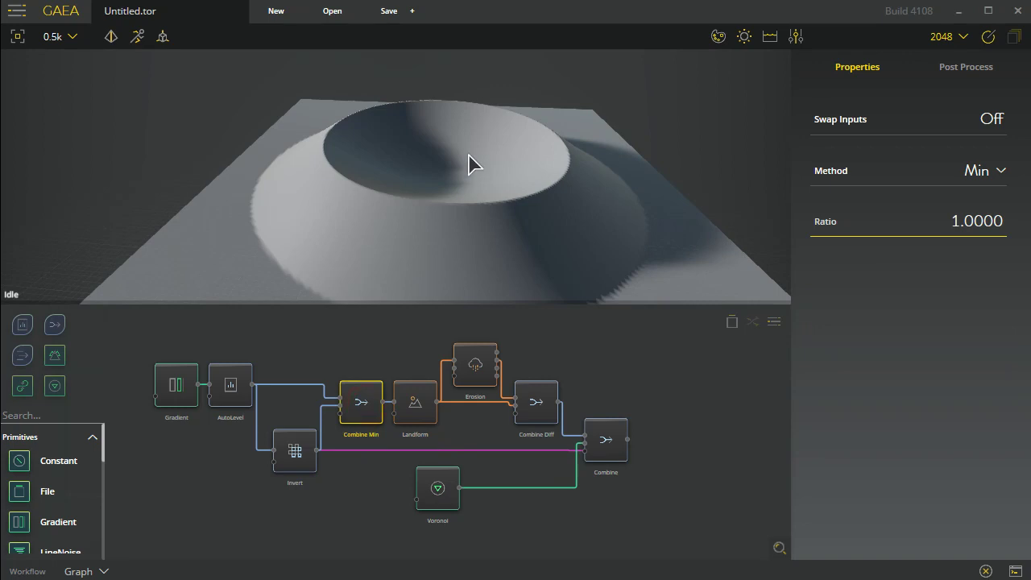
{"action": "left_click", "coordinate": [425, 407]}
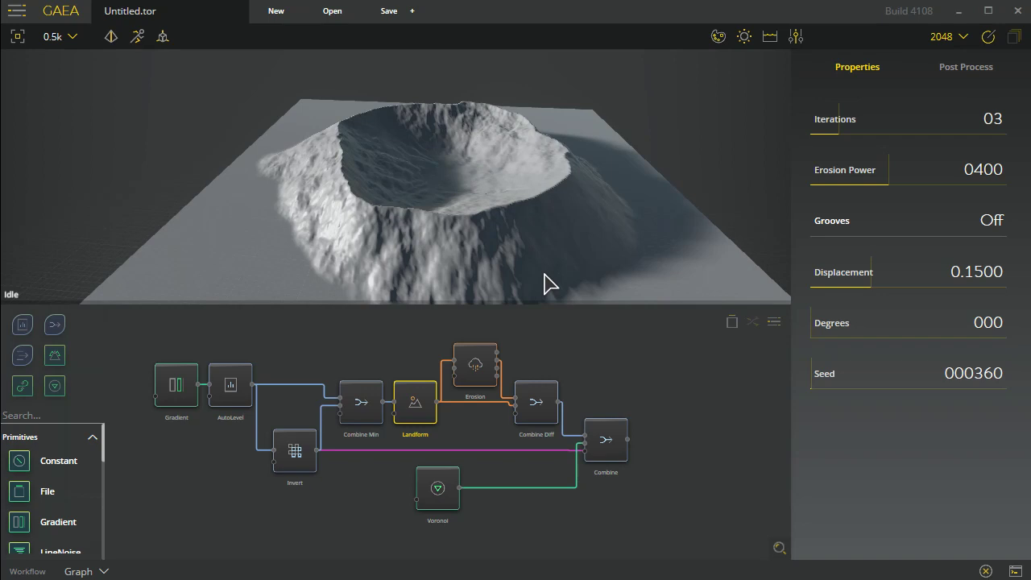
{"action": "left_click", "coordinate": [474, 369]}
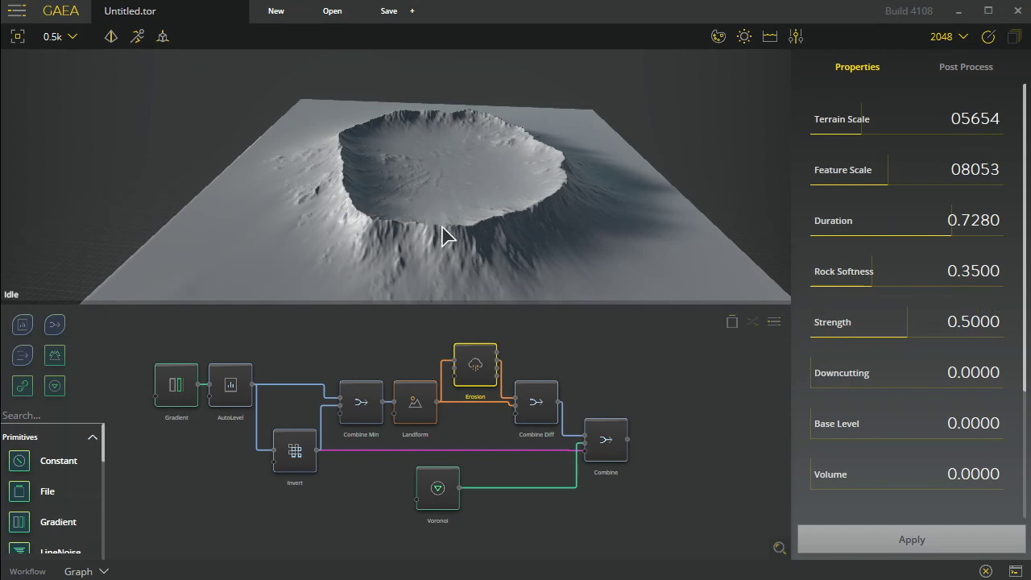
{"action": "left_click", "coordinate": [413, 405]}
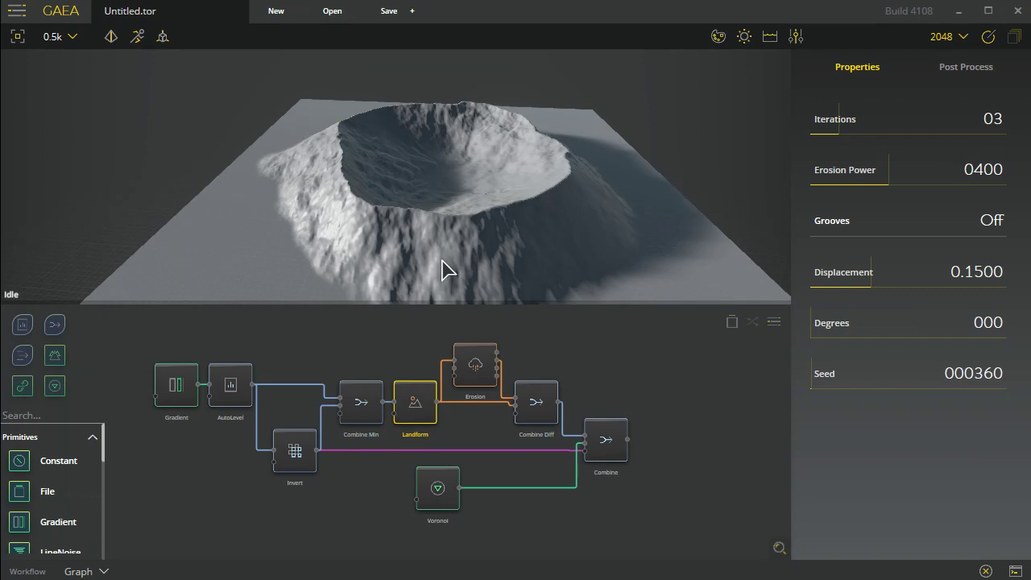
Inspect Combine Diff (Difference, Ratio 1.0), comparing it against the Landform and Erosion outputs
{"action": "left_click", "coordinate": [543, 421]}
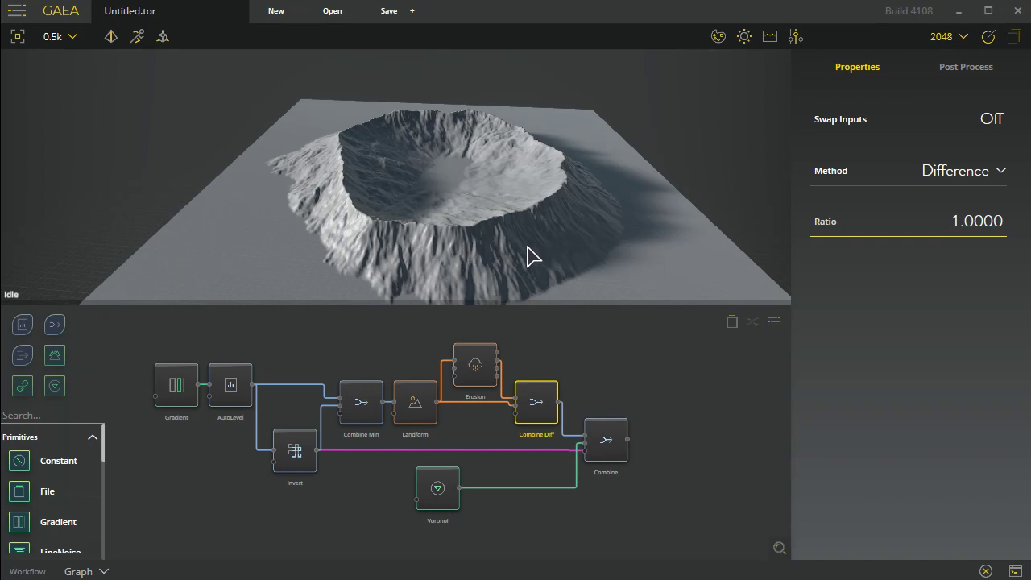
{"action": "left_click", "coordinate": [419, 403]}
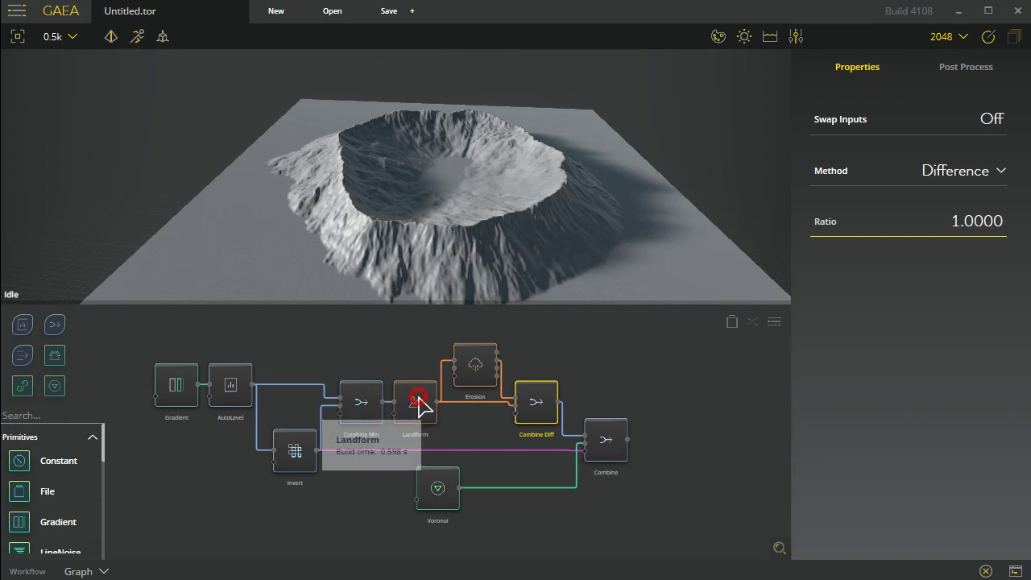
{"action": "left_click", "coordinate": [479, 371]}
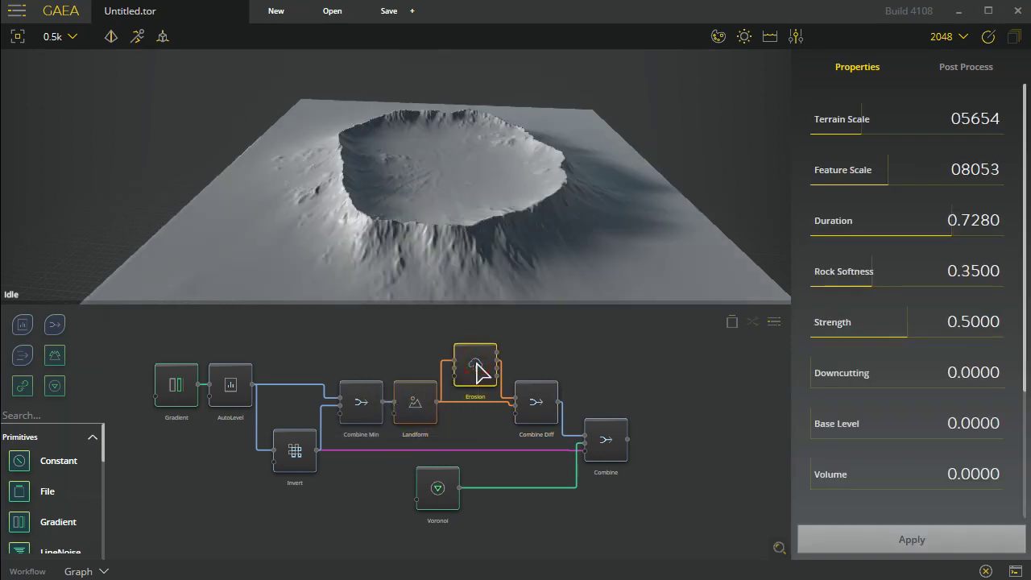
{"action": "left_click", "coordinate": [535, 417]}
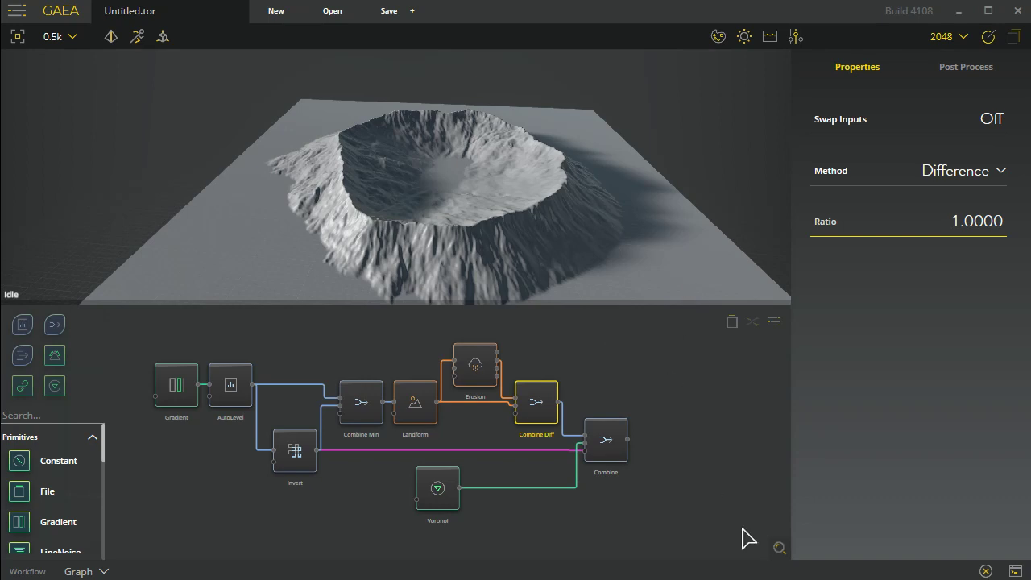
View the final Combine's ridged highlands, then preview the Invert node's smooth depression
{"action": "left_click", "coordinate": [611, 456]}
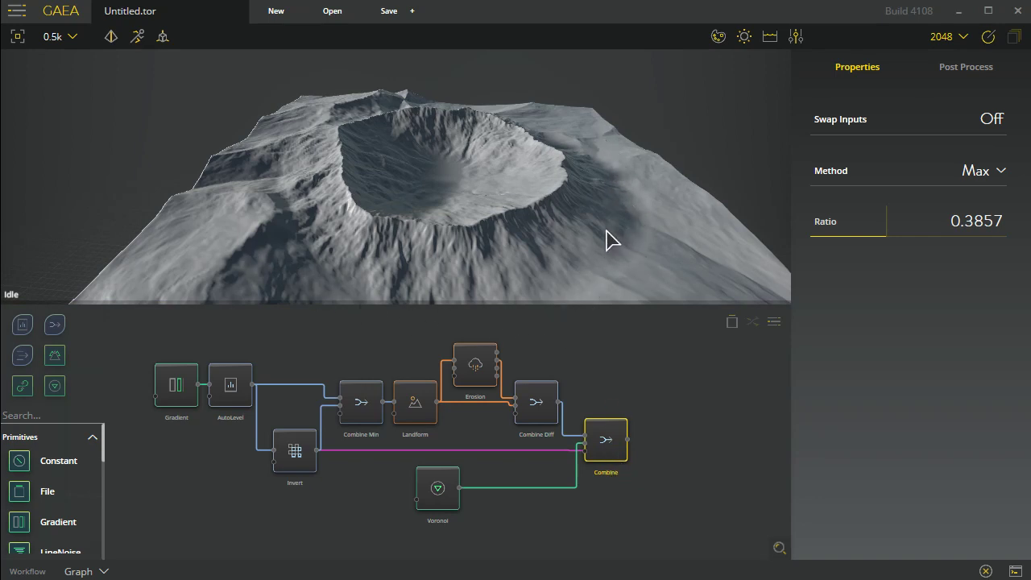
{"action": "left_click", "coordinate": [291, 474]}
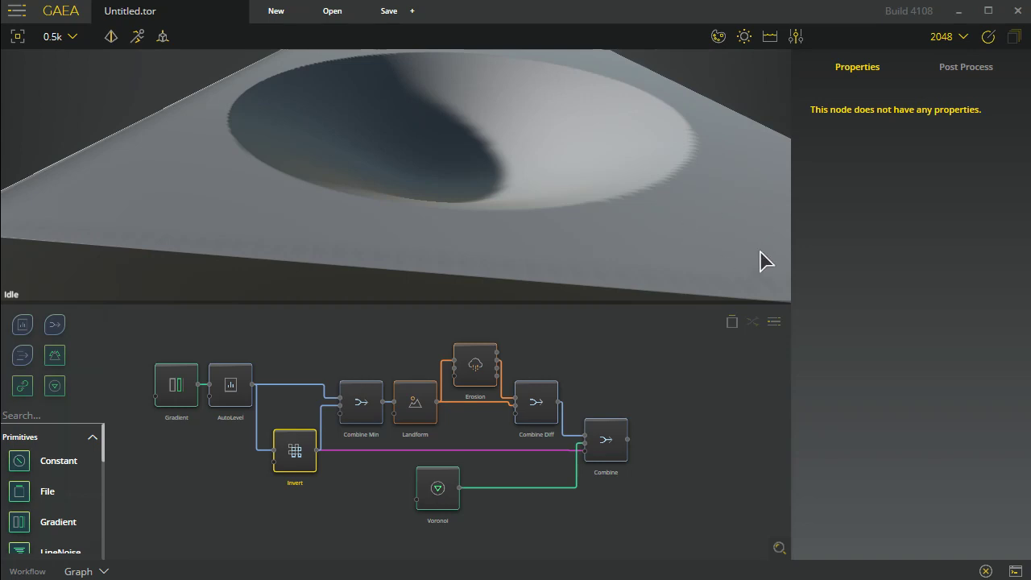
{"action": "left_click", "coordinate": [731, 325]}
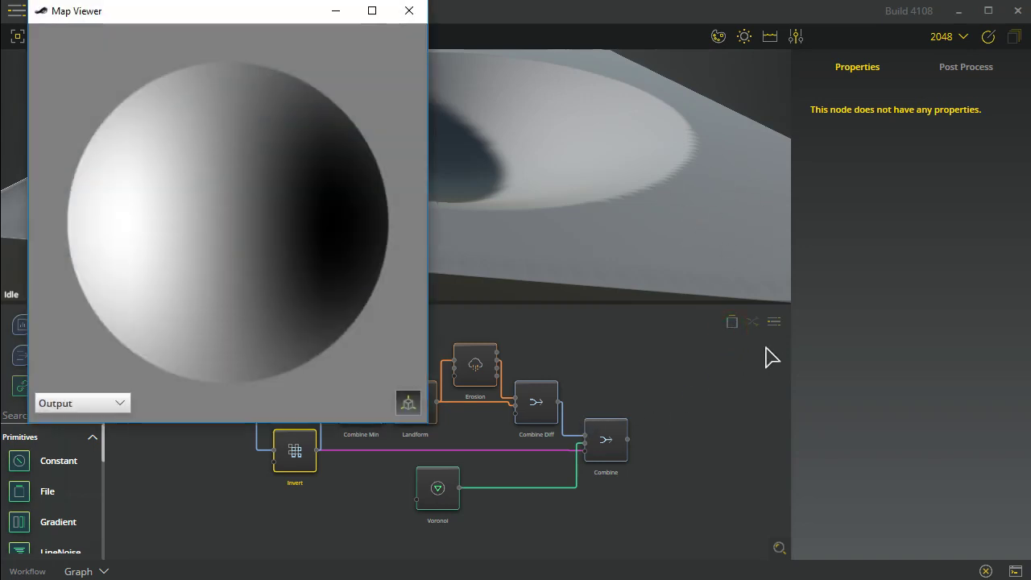
{"action": "left_click", "coordinate": [409, 406]}
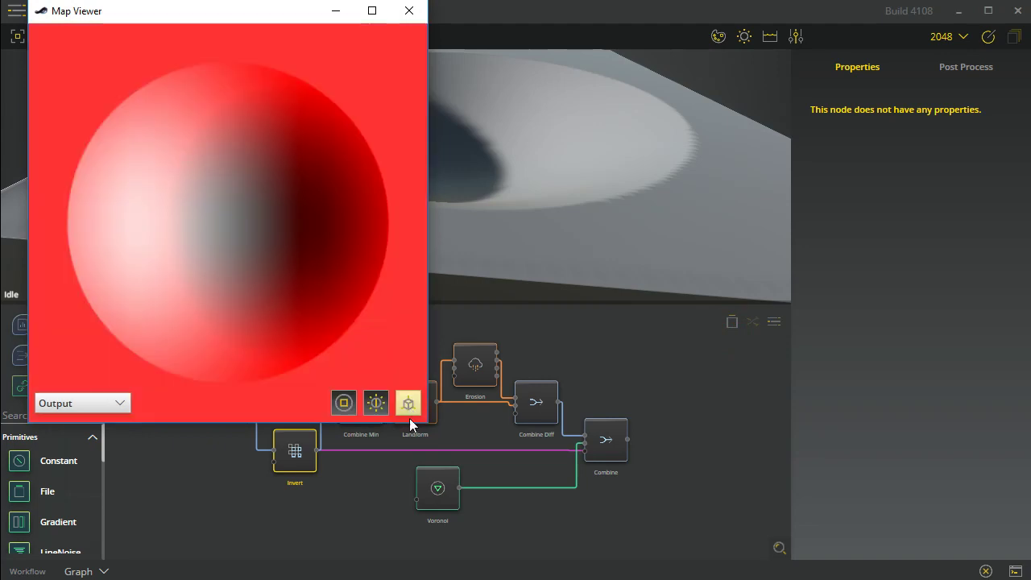
{"action": "left_click", "coordinate": [344, 405]}
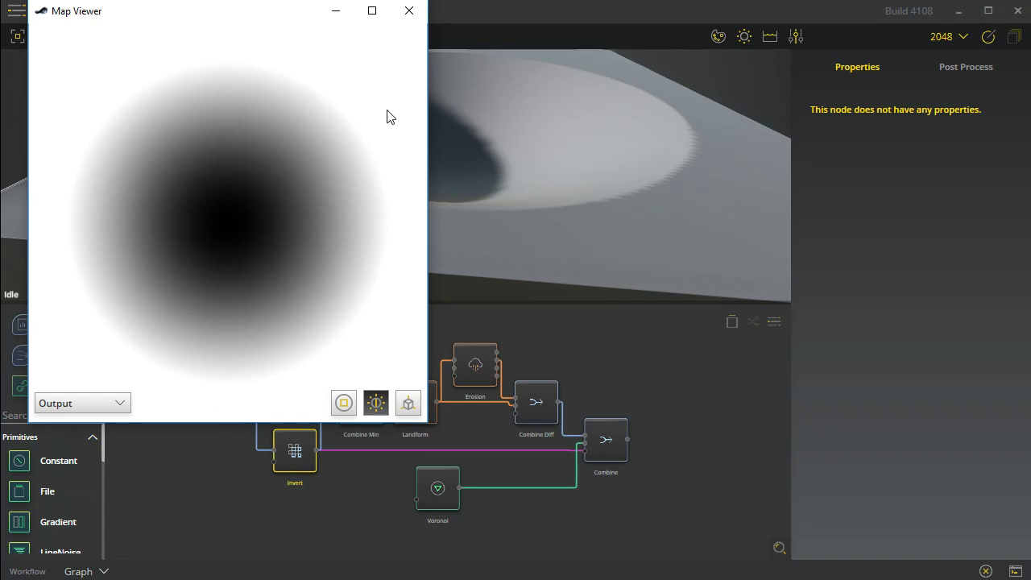
{"action": "left_click", "coordinate": [413, 9]}
{"action": "left_click", "coordinate": [603, 444]}
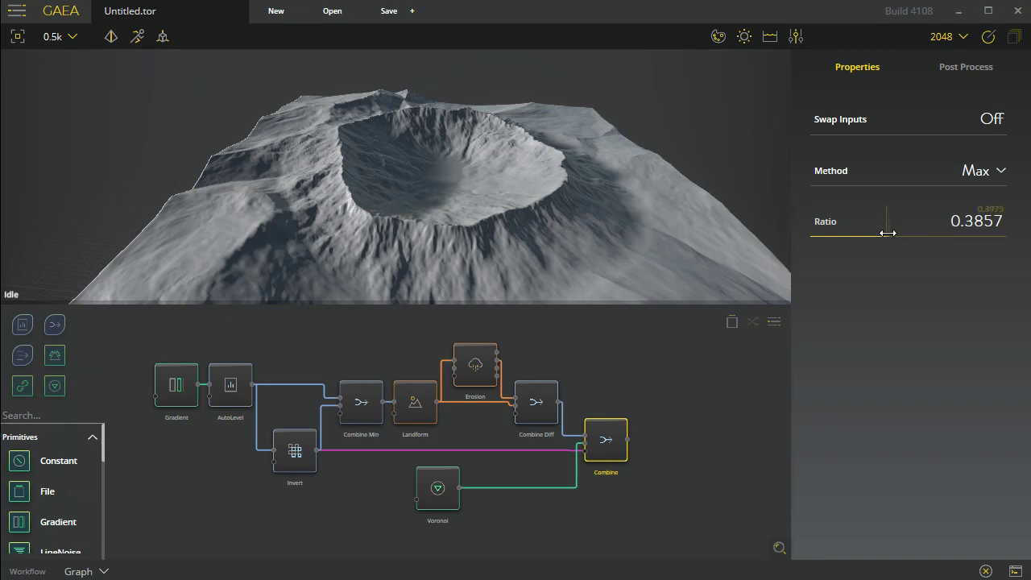
Raise the final Combine node's Max blend Ratio from 0.3857 to 0.4472
{"action": "mouse_move", "coordinate": [886, 230]}
{"action": "left_mouse_down"}
{"action": "mouse_move", "coordinate": [994, 220]}
{"action": "mouse_move", "coordinate": [886, 223]}
{"action": "mouse_move", "coordinate": [901, 220]}
{"action": "left_mouse_up"}
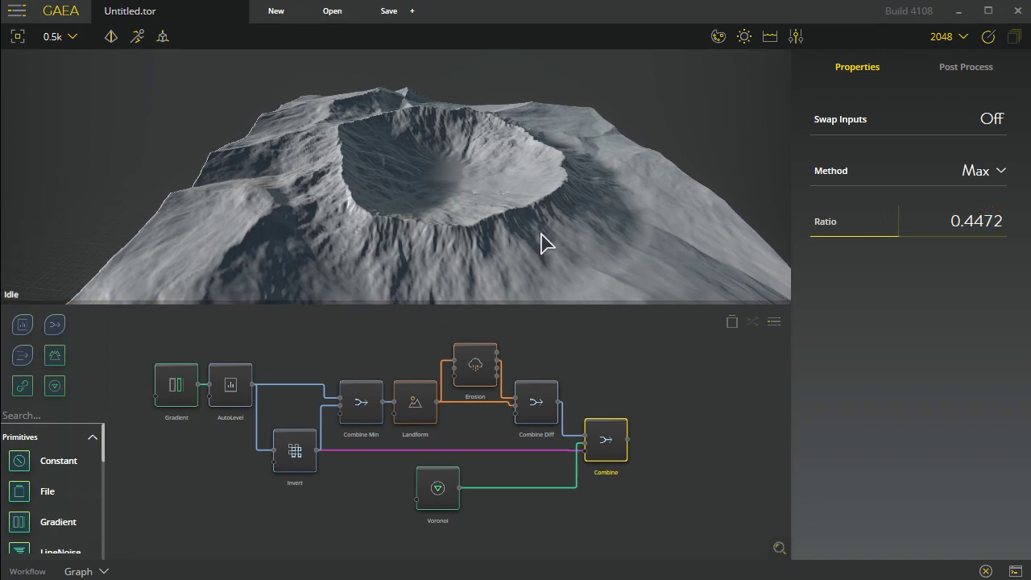